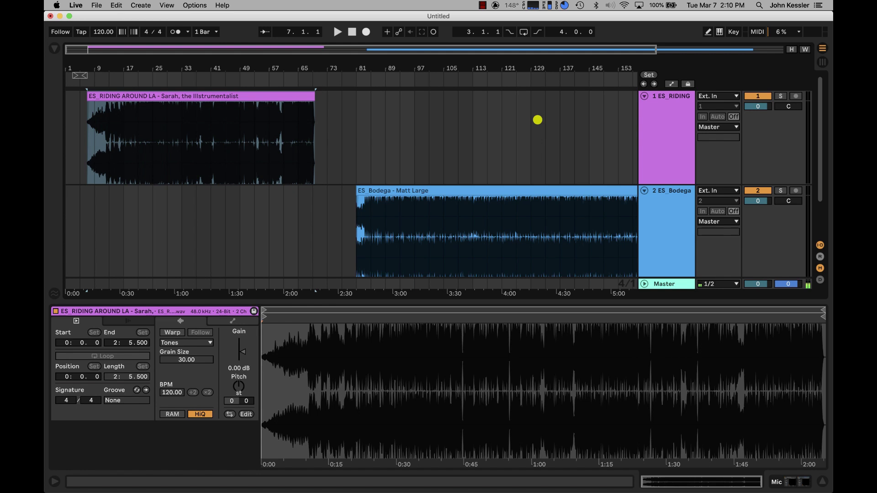
pyautogui.click(343, 111)
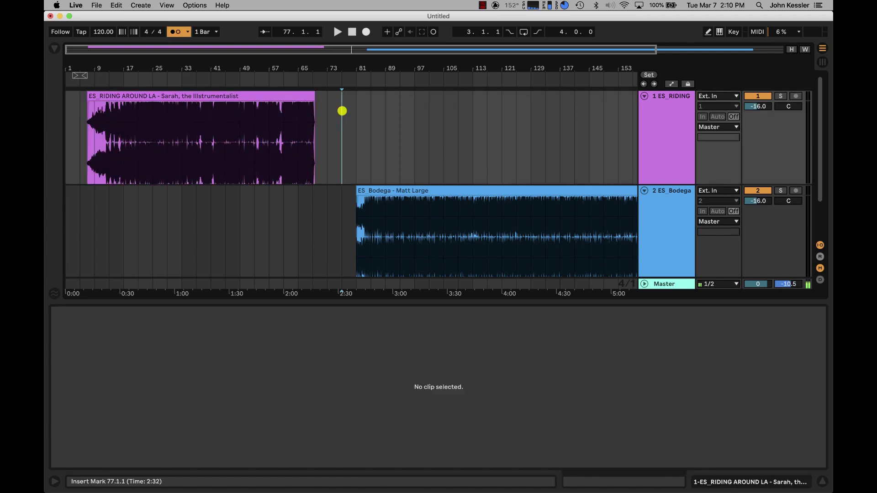
pyautogui.click(266, 98)
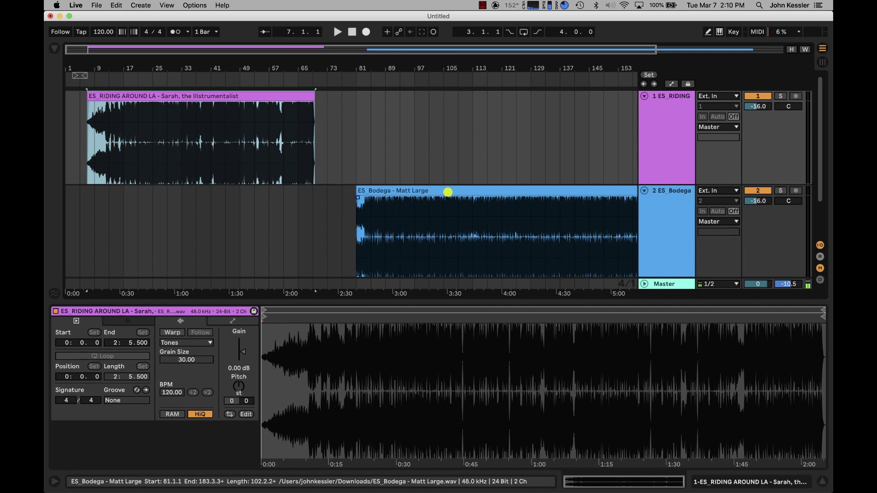
pyautogui.click(447, 190)
pyautogui.click(226, 96)
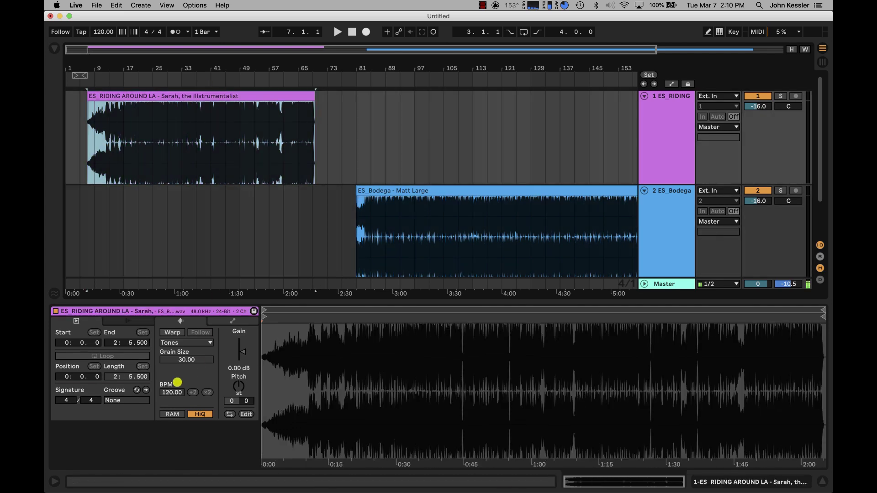
pyautogui.click(104, 32)
# Play the Riding Around LA clip from around bar 14 to locate where its beat comes in.
pyautogui.moveTo(114, 62); pyautogui.dragTo(136, 103)
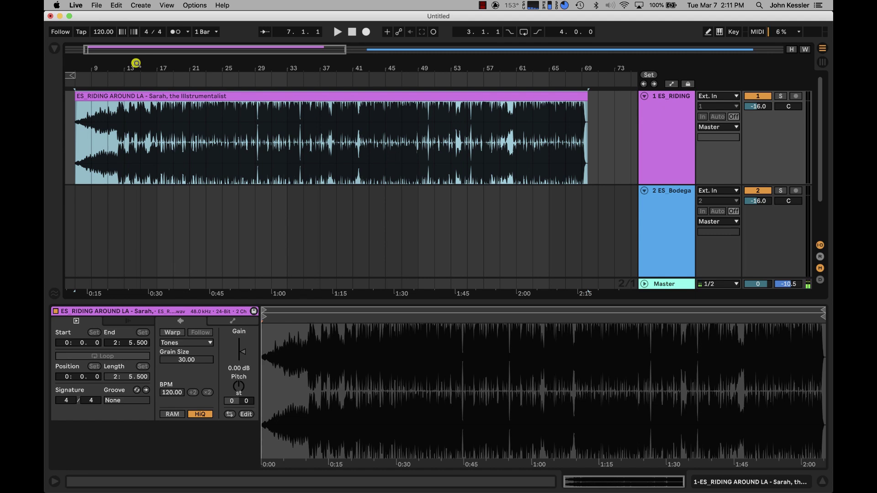
pyautogui.click(112, 108)
pyautogui.moveTo(122, 68); pyautogui.dragTo(208, 119)
pyautogui.moveTo(123, 107); pyautogui.dragTo(122, 114)
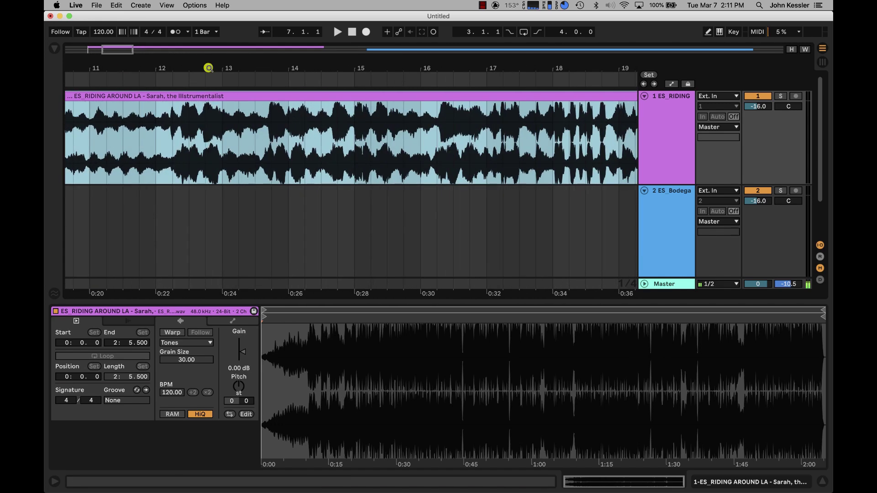
pyautogui.click(298, 136)
pyautogui.press('space')
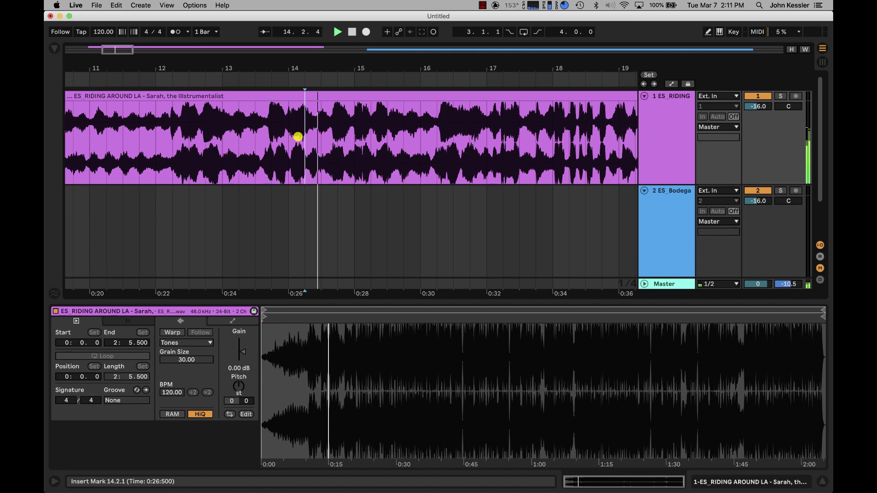
# With the grid turned off, split the Riding Around LA clip on the downbeat at about 0:32.853 and delete the part before it.
pyautogui.rightClick(287, 201)
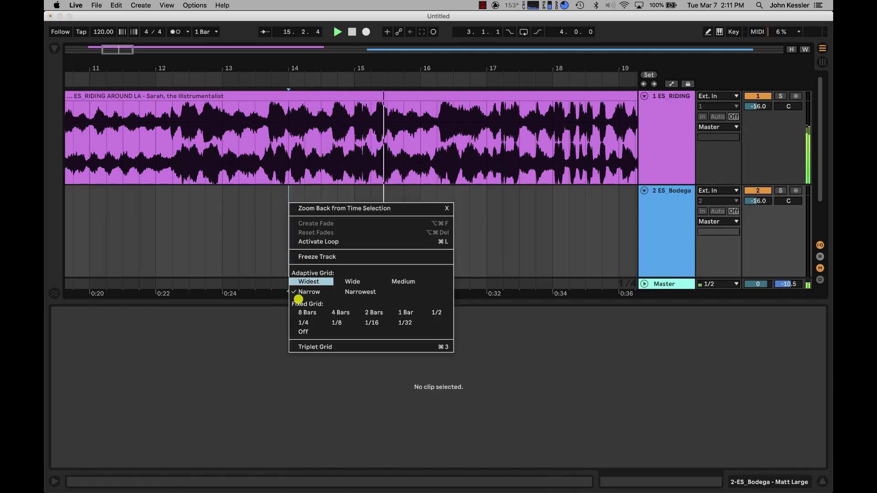
pyautogui.click(301, 331)
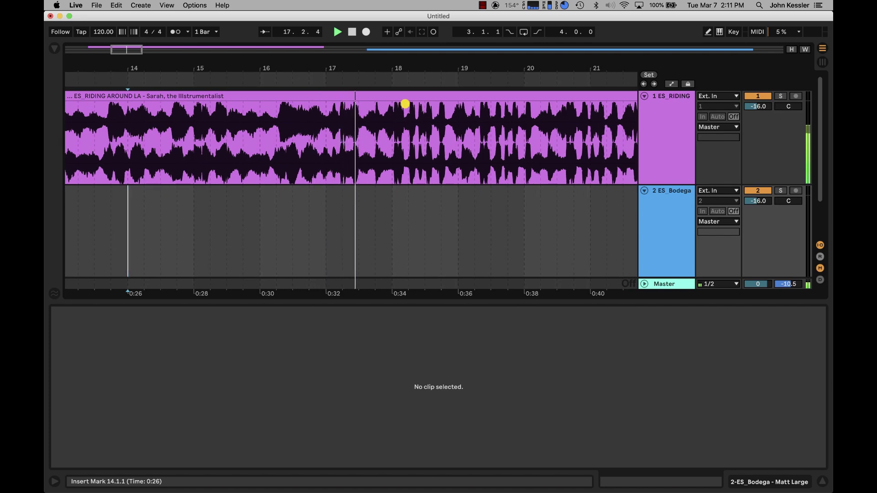
pyautogui.moveTo(351, 72); pyautogui.dragTo(350, 68)
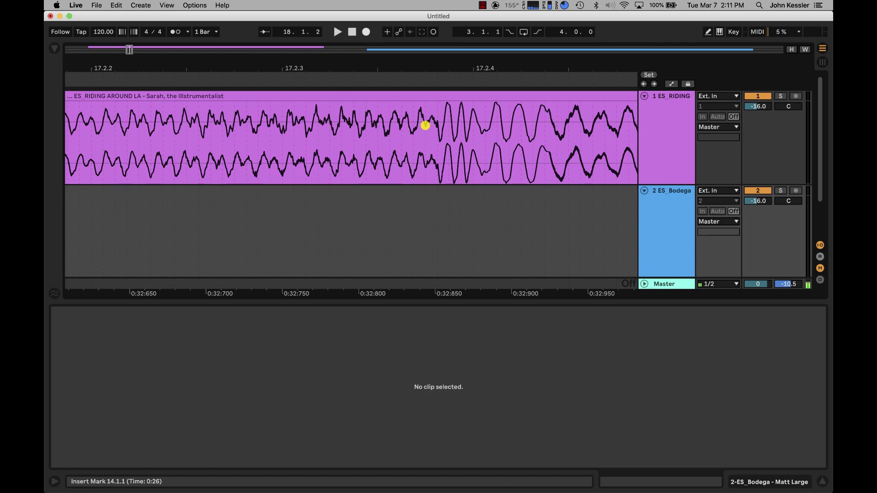
pyautogui.click(439, 127)
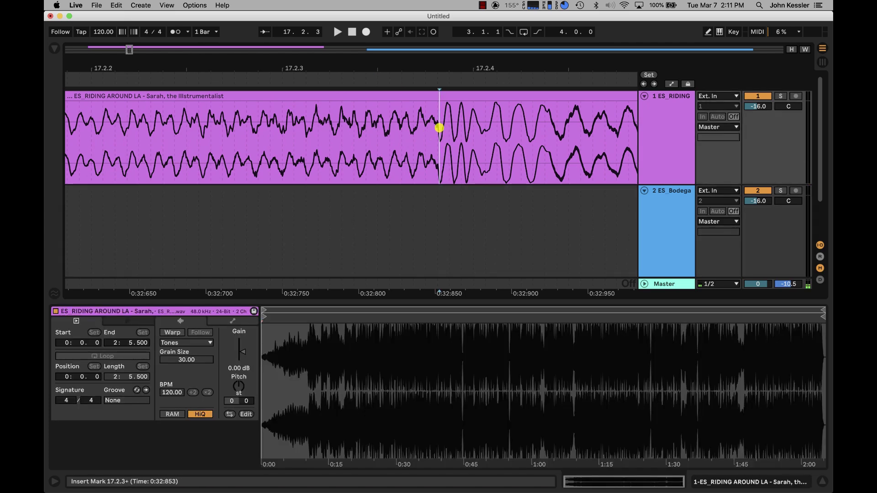
pyautogui.press('super+e')
pyautogui.click(424, 100)
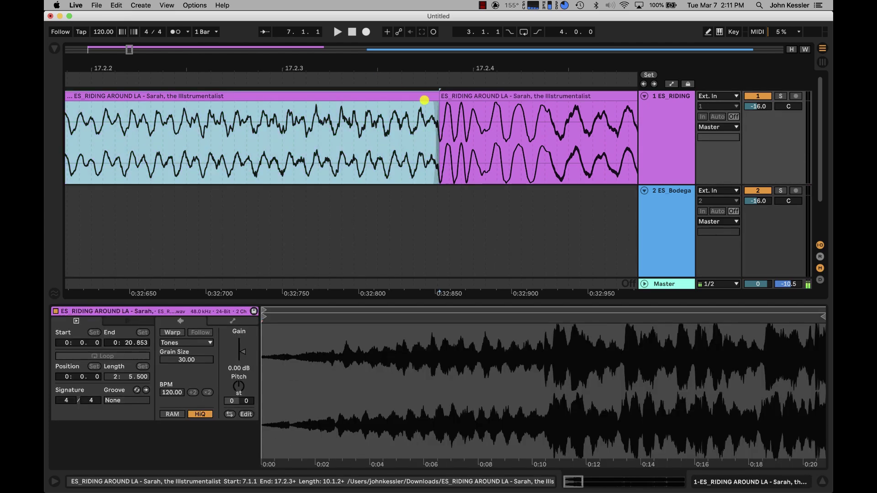
pyautogui.press('Delete')
# Set the grid to 1 Bar and move the trimmed Riding Around LA clip to start at bar 1.
pyautogui.moveTo(464, 67); pyautogui.dragTo(464, 30)
pyautogui.rightClick(410, 137)
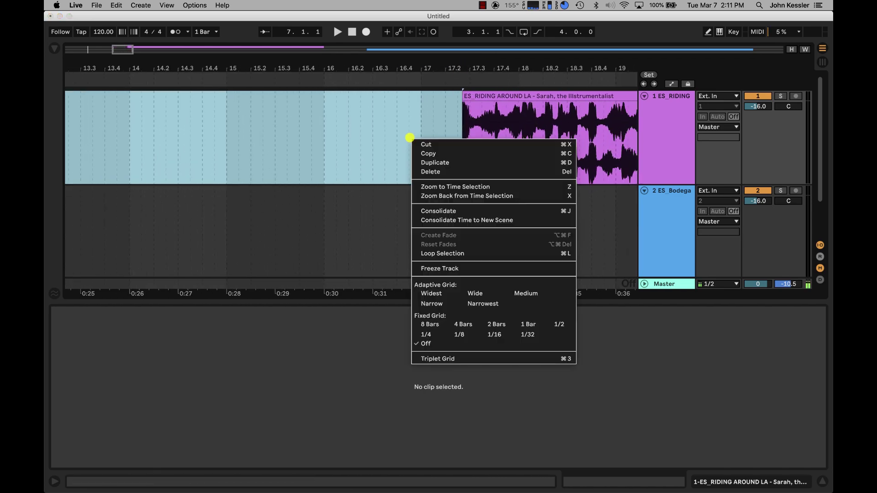
pyautogui.click(529, 324)
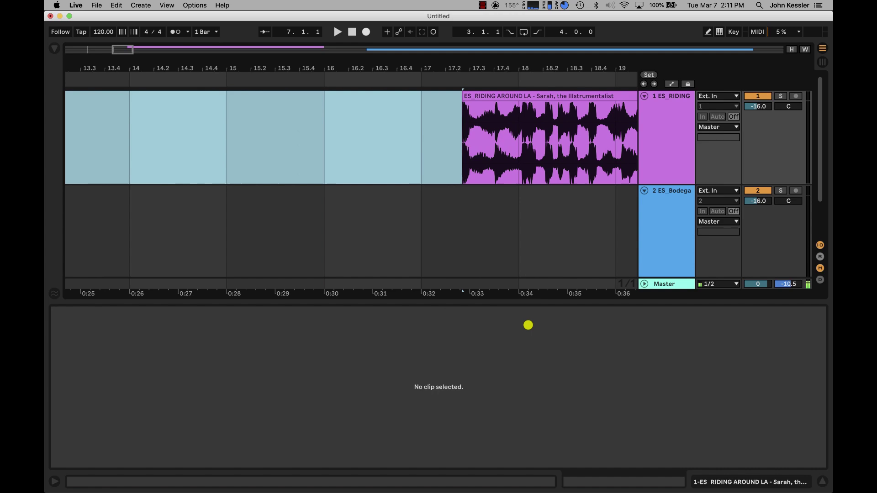
pyautogui.moveTo(493, 70); pyautogui.dragTo(243, 71)
pyautogui.click(275, 97)
pyautogui.moveTo(276, 97); pyautogui.dragTo(79, 95)
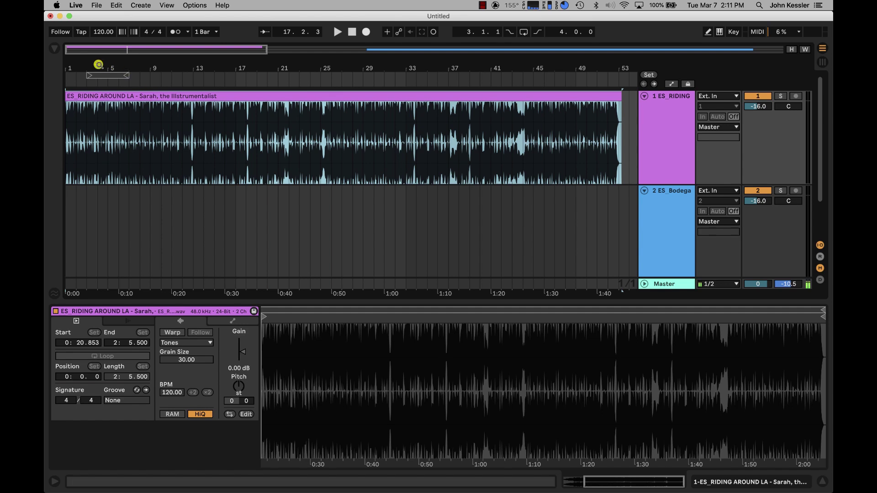
# Turn on the metronome and play the start of the Riding Around LA clip against it.
pyautogui.moveTo(99, 64); pyautogui.dragTo(208, 65)
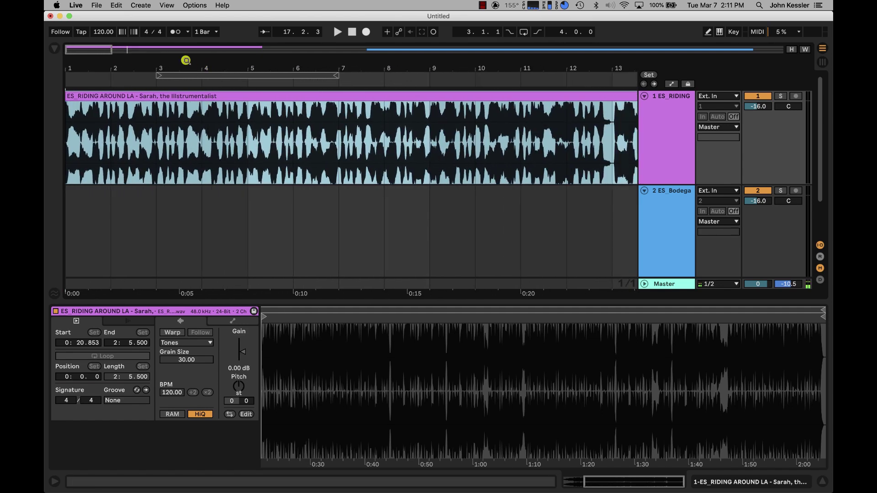
pyautogui.click(105, 32)
pyautogui.click(175, 31)
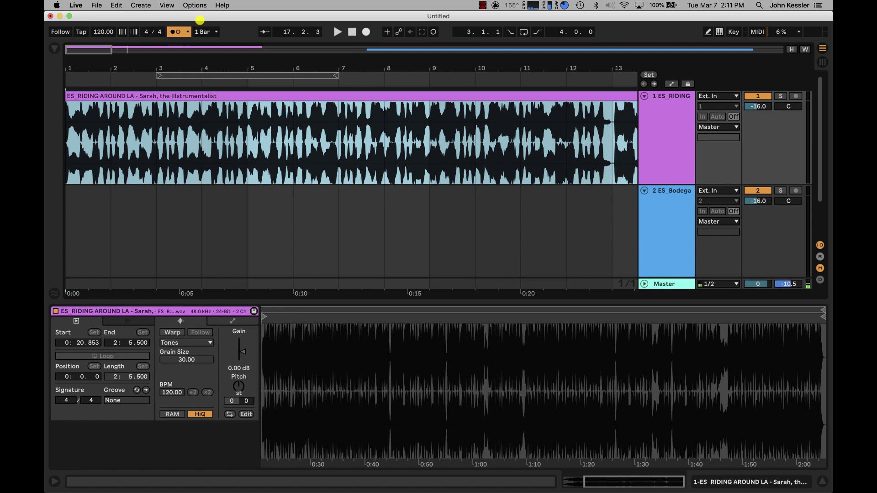
pyautogui.press('space')
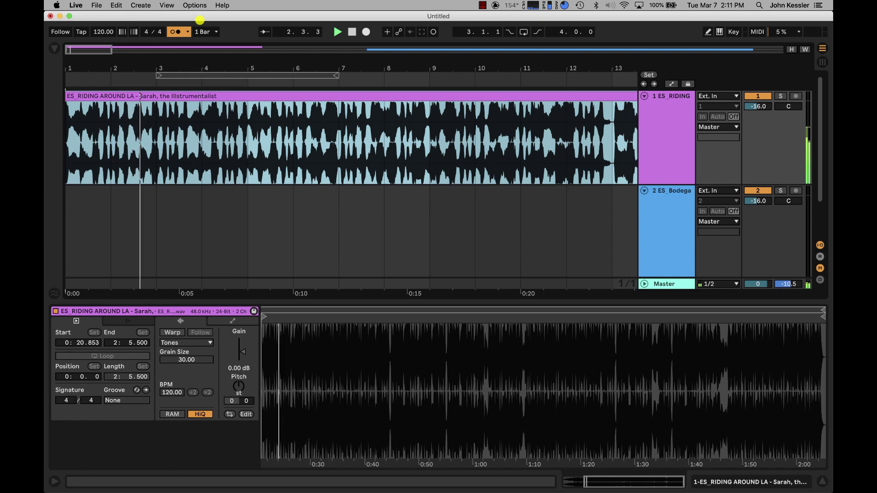
pyautogui.press('space')
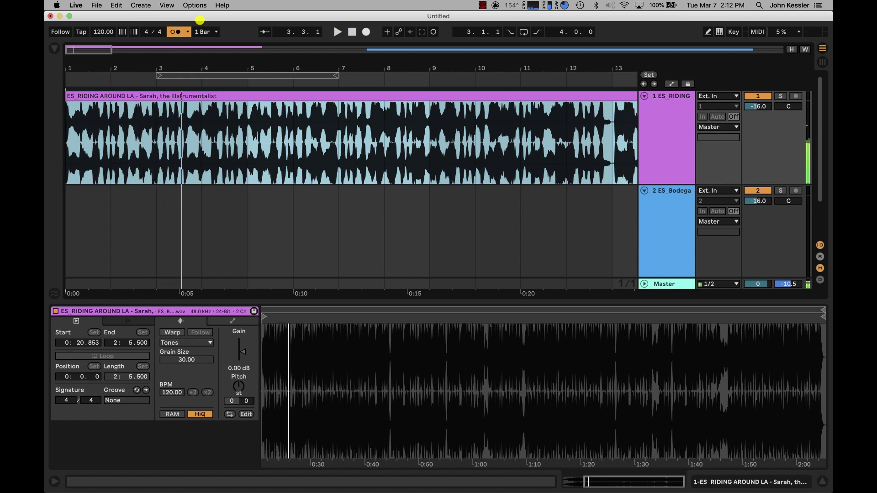
# Set the project tempo to 92 BPM.
pyautogui.moveTo(90, 64); pyautogui.dragTo(142, 106)
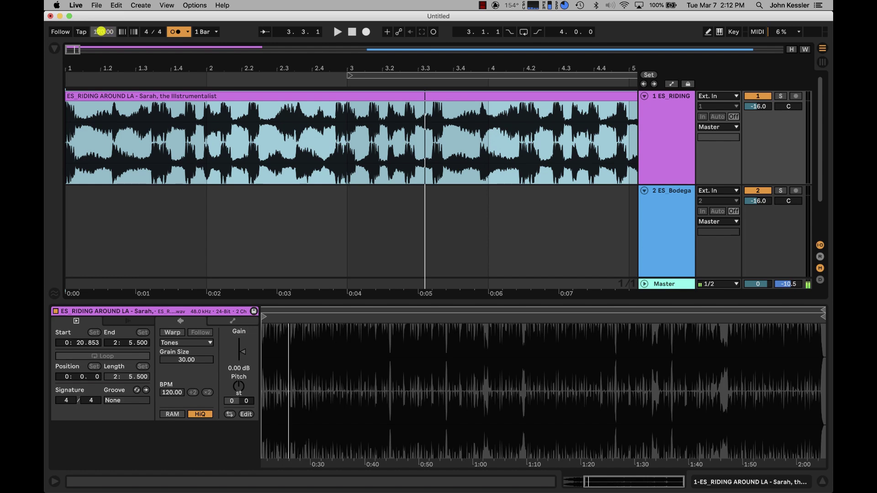
pyautogui.moveTo(101, 31); pyautogui.dragTo(101, 48)
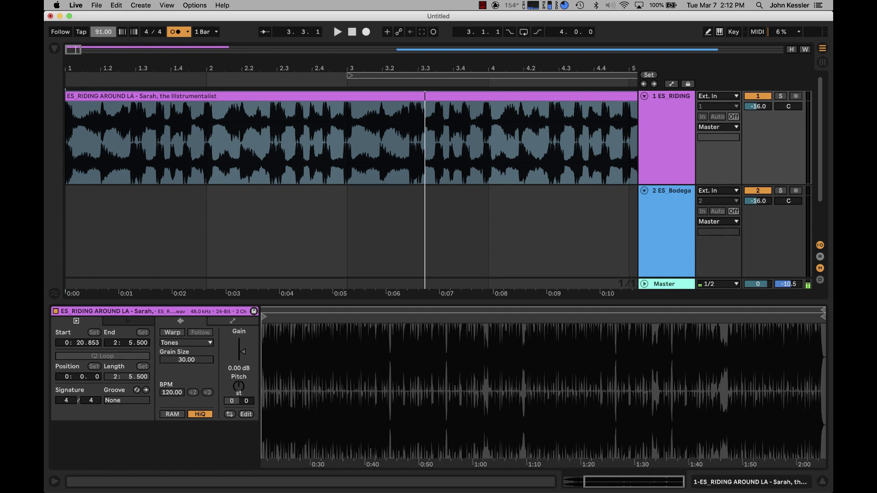
pyautogui.moveTo(101, 47); pyautogui.dragTo(101, 47)
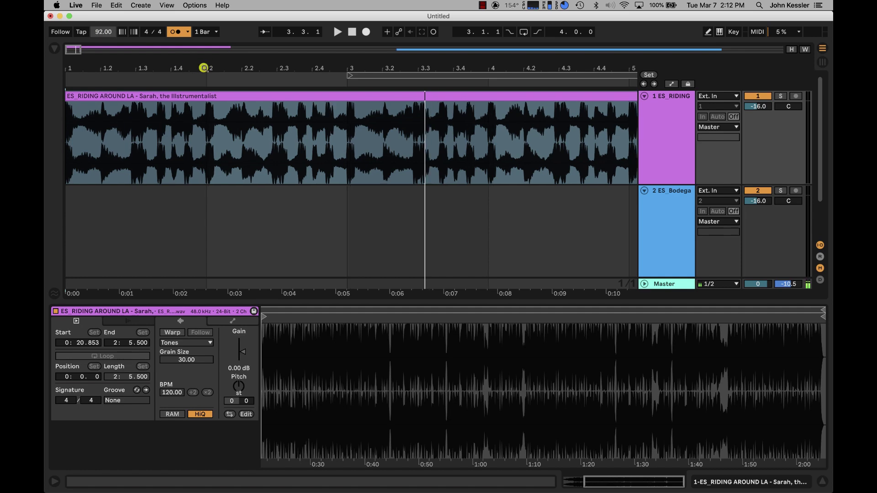
# Play the clip from bar 1 against the metronome and raise the cue volume to -9.2 dB.
pyautogui.click(229, 96)
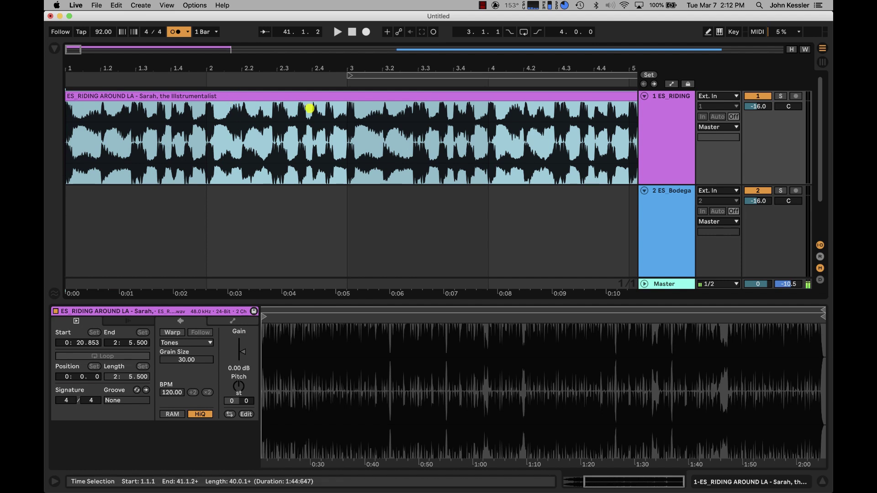
pyautogui.press('space')
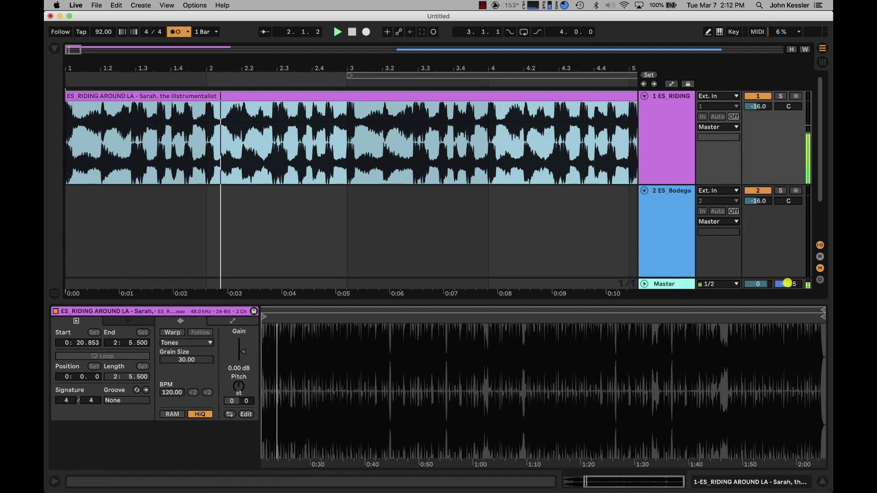
pyautogui.moveTo(787, 284); pyautogui.dragTo(787, 278)
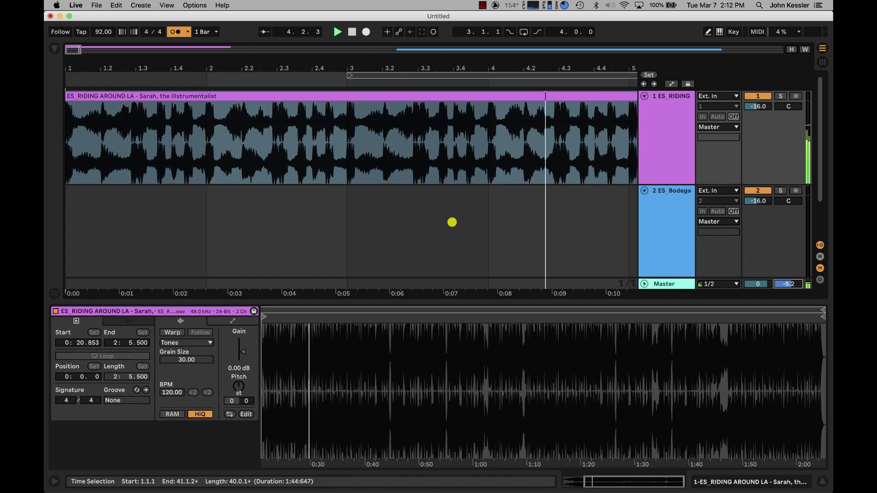
pyautogui.press('space')
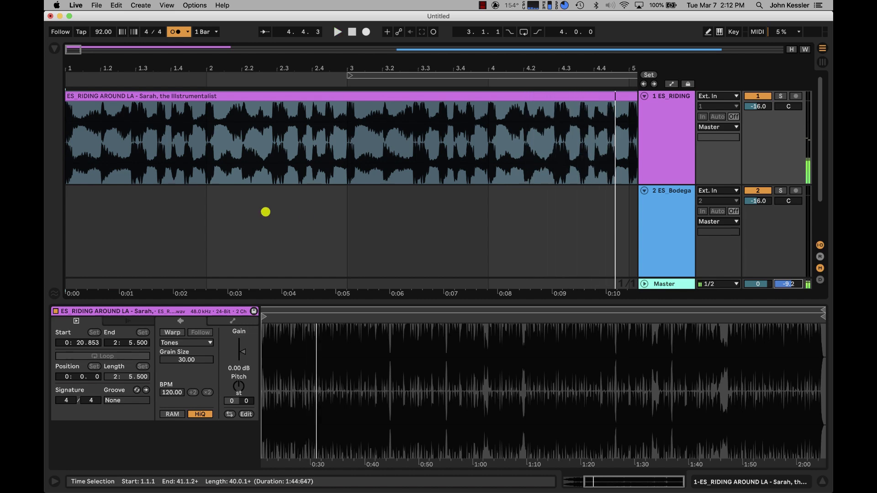
# Enable Warp on the Riding Around LA clip and apply Warp From Here (Start at 92.00 BPM) at its 1.1.1 marker.
pyautogui.moveTo(263, 69); pyautogui.dragTo(119, 68)
pyautogui.click(134, 95)
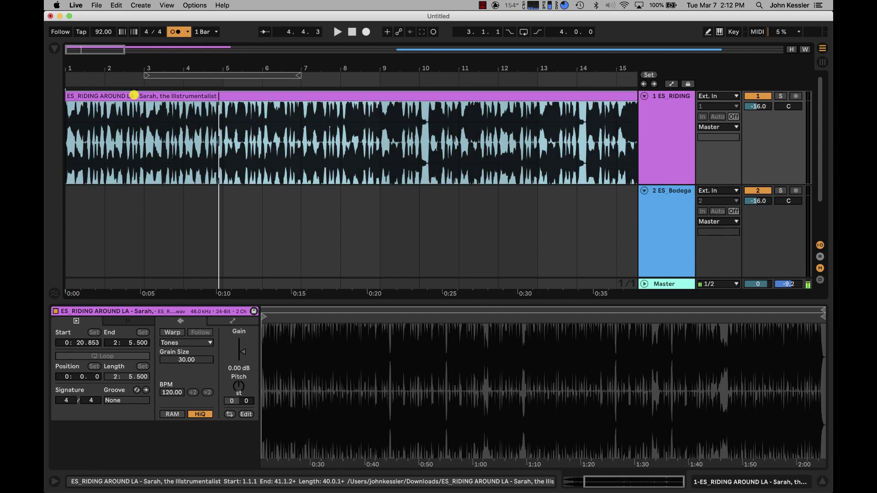
pyautogui.click(166, 332)
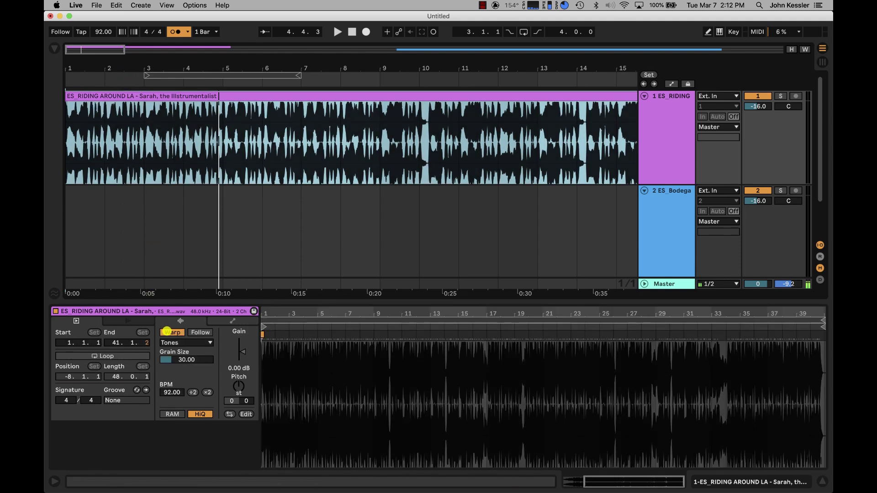
pyautogui.moveTo(264, 313)
pyautogui.mouseDown()
pyautogui.moveTo(263, 407)
pyautogui.moveTo(366, 313)
pyautogui.moveTo(367, 334)
pyautogui.mouseUp()
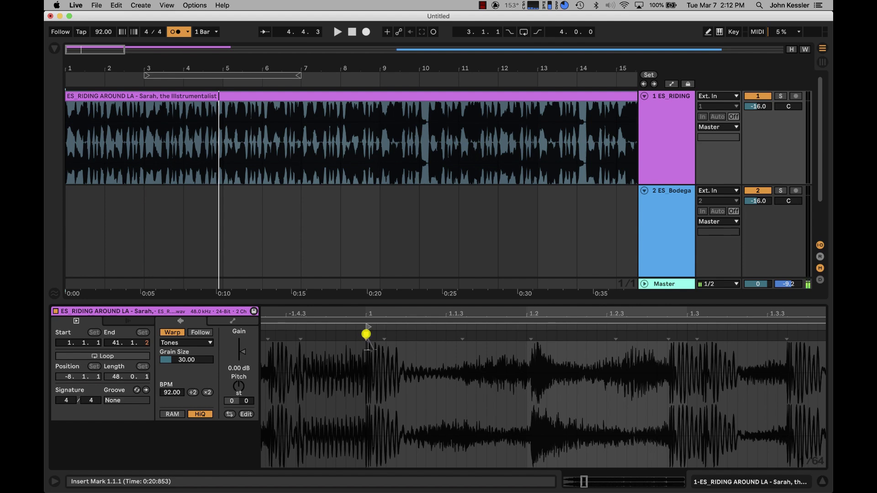
pyautogui.rightClick(367, 334)
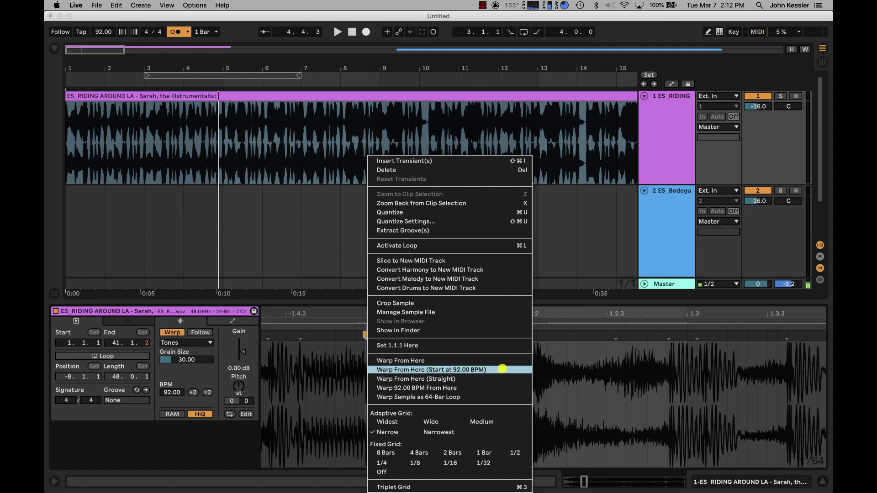
pyautogui.click(503, 369)
# Play the warped Riding Around LA clip from bar 36 to check its timing against the metronome near the end.
pyautogui.moveTo(501, 311); pyautogui.dragTo(502, 199)
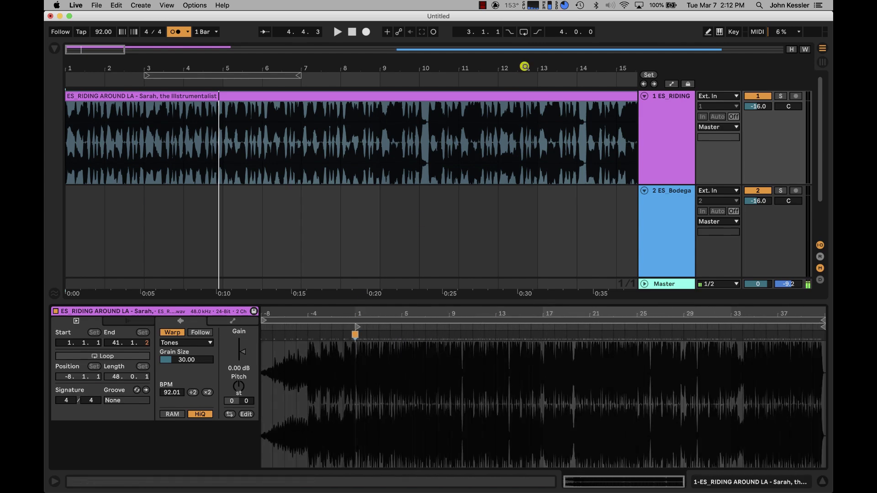
pyautogui.moveTo(525, 66); pyautogui.dragTo(525, 50)
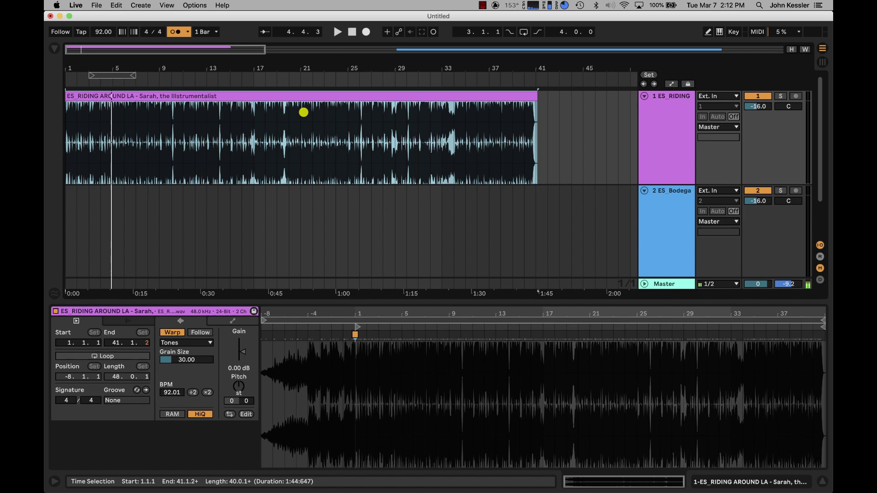
pyautogui.click(416, 112)
pyautogui.click(477, 206)
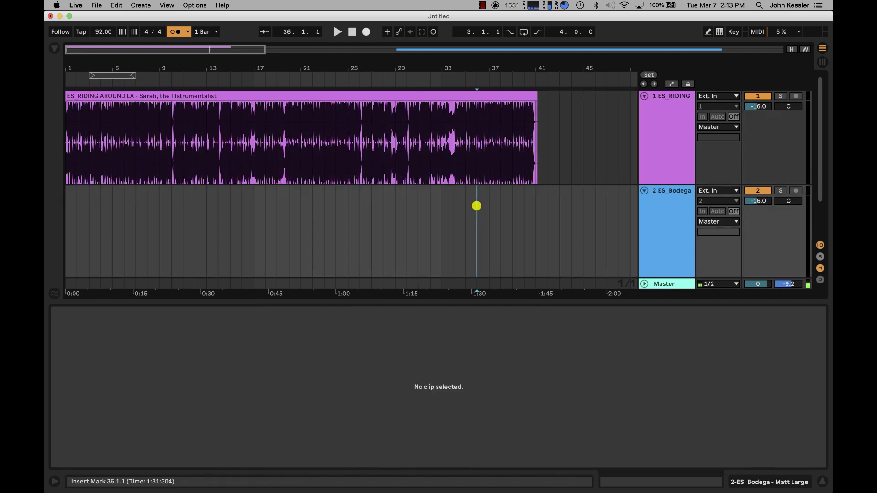
pyautogui.press('space')
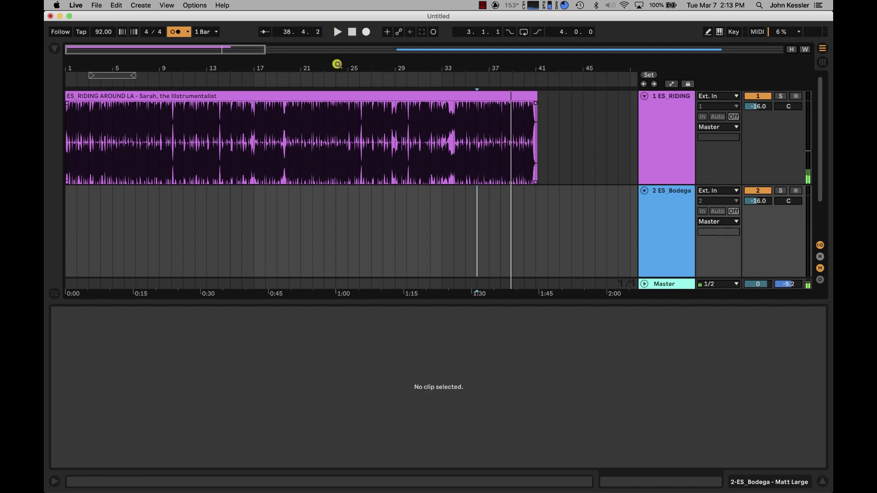
# Move the Bodega clip earlier on its track to start at bar 52.
pyautogui.moveTo(337, 63); pyautogui.dragTo(337, 39)
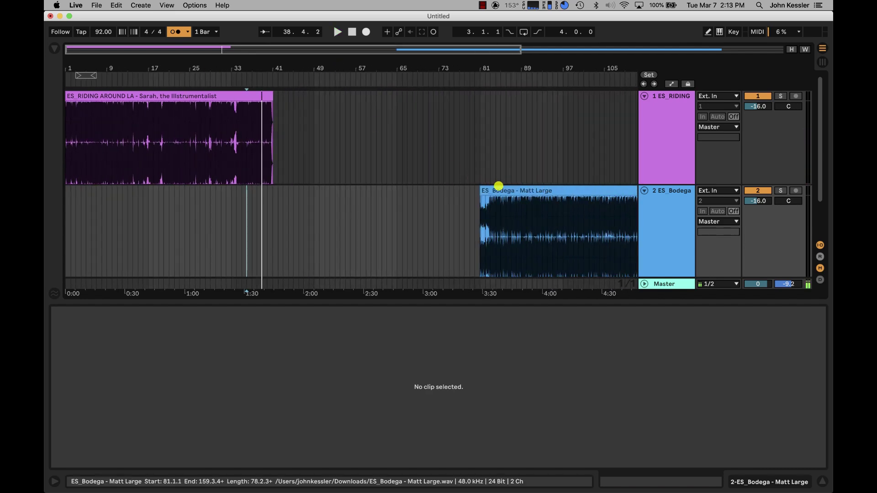
pyautogui.moveTo(497, 189); pyautogui.dragTo(366, 189)
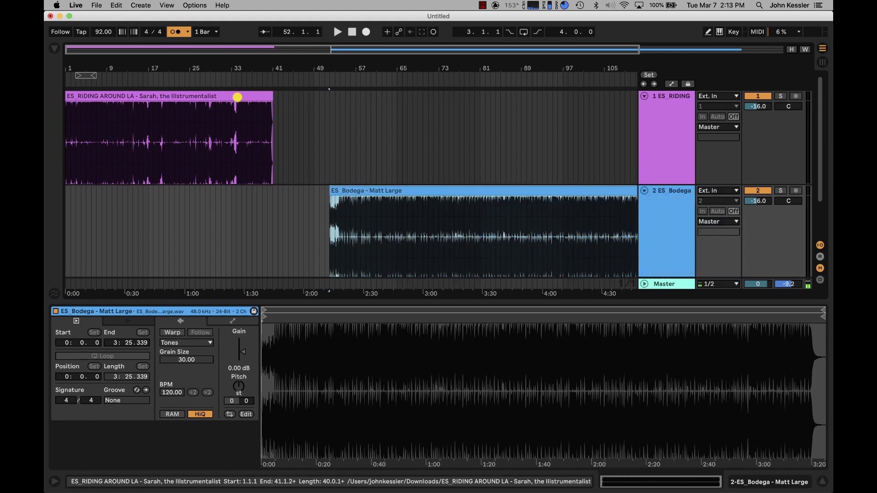
# Play the unwarped Bodega clip from bar 52 to check its timing against the metronome.
pyautogui.click(237, 95)
pyautogui.click(374, 189)
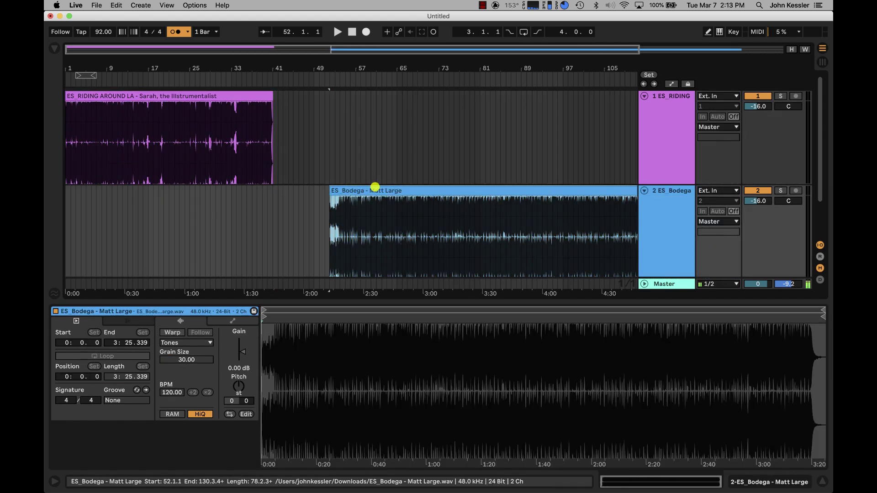
pyautogui.moveTo(323, 69); pyautogui.dragTo(218, 132)
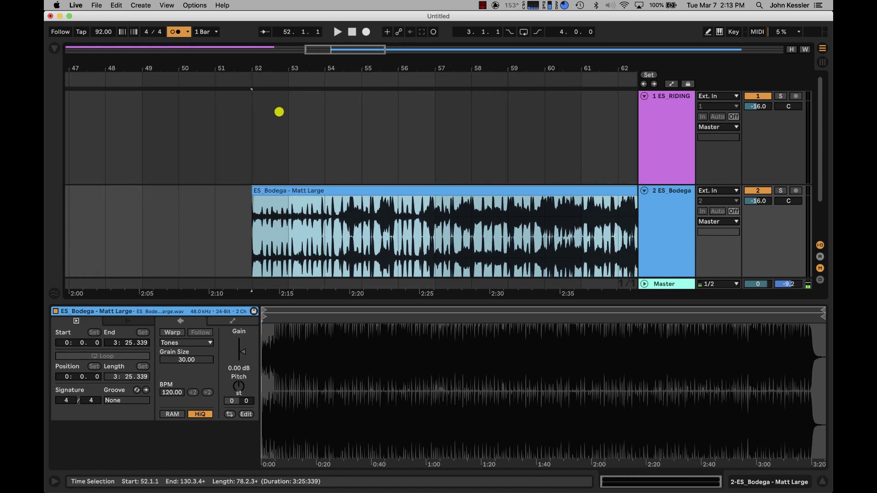
pyautogui.press('space')
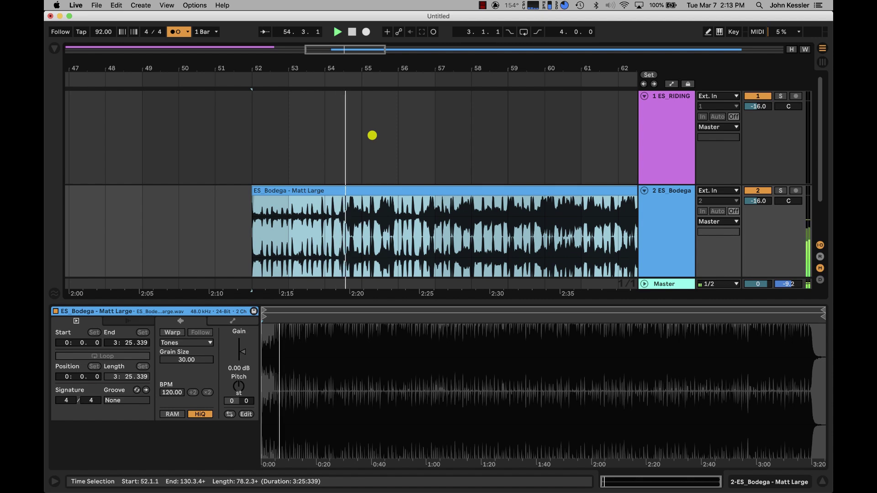
pyautogui.press('space')
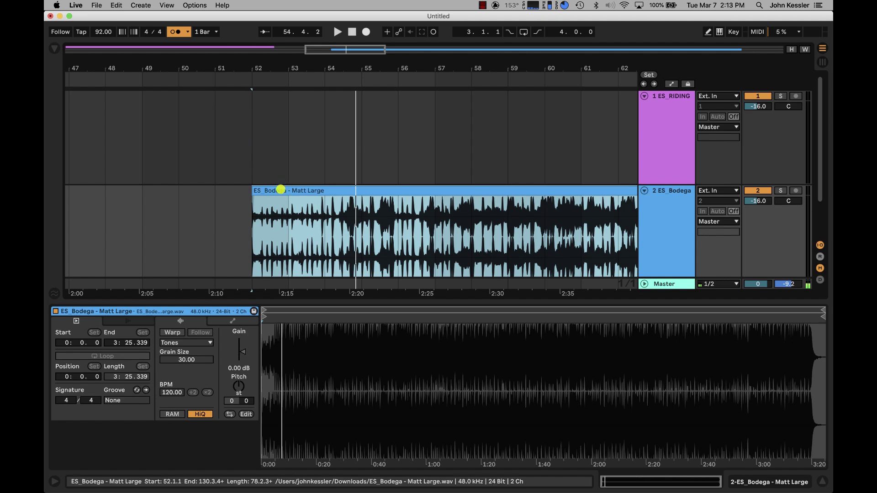
# Turn the arrangement grid off and trim about 10 ms of silence from the start of the Bodega clip, up to its first transient.
pyautogui.moveTo(252, 67); pyautogui.dragTo(252, 68)
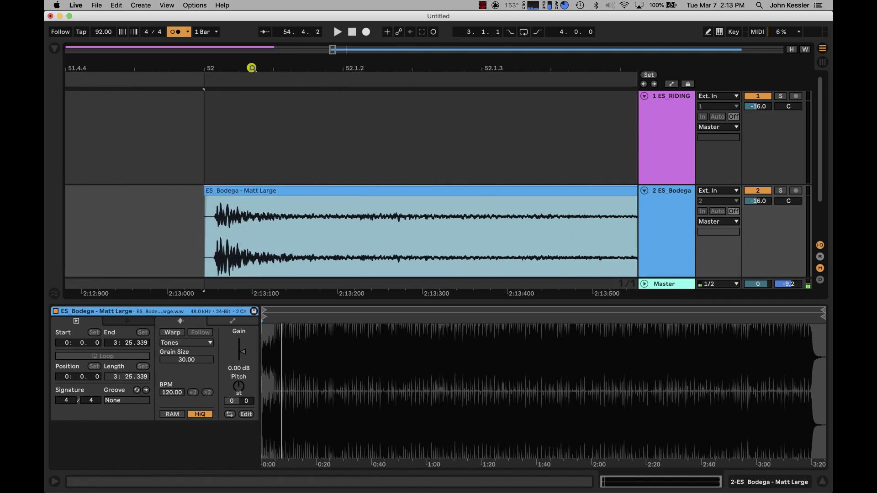
pyautogui.rightClick(164, 219)
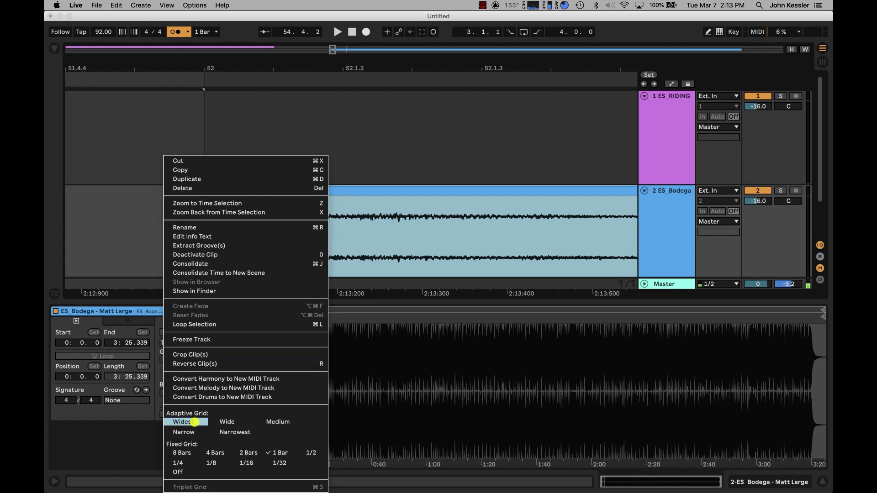
pyautogui.click(178, 472)
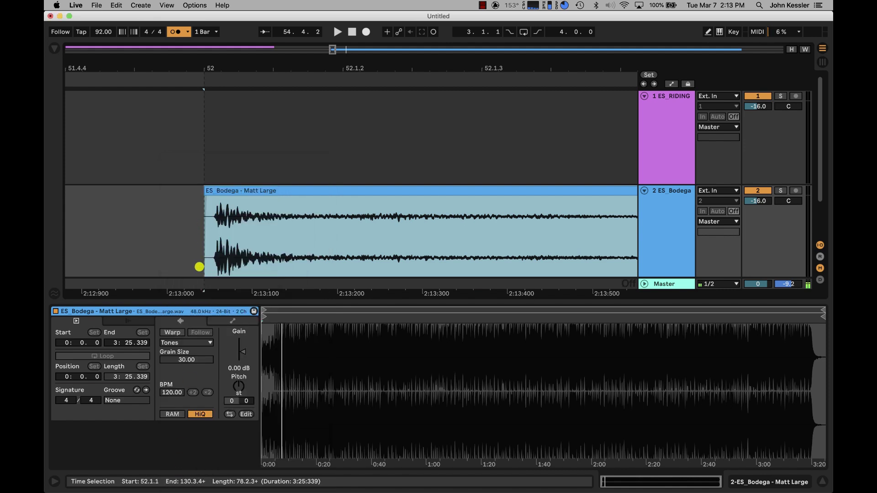
pyautogui.moveTo(205, 191); pyautogui.dragTo(214, 192)
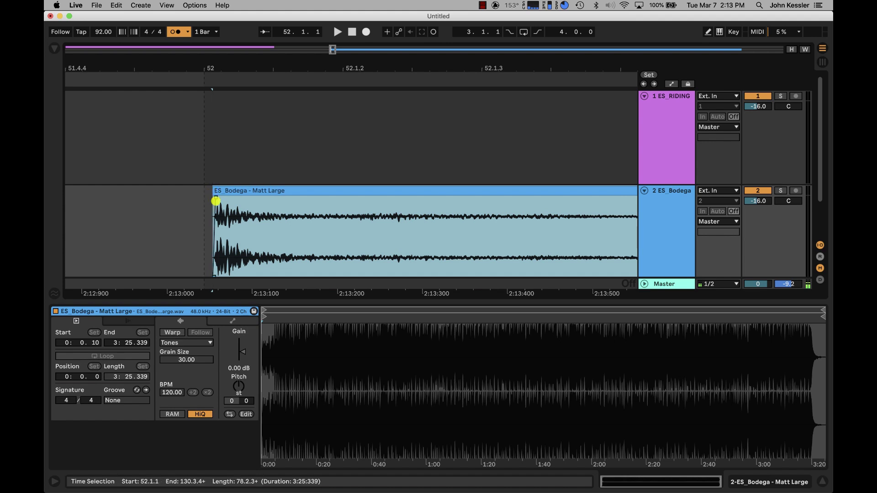
# Set the fixed grid to 1 Bar and move the trimmed Bodega clip back to start exactly at bar 52.
pyautogui.rightClick(180, 208)
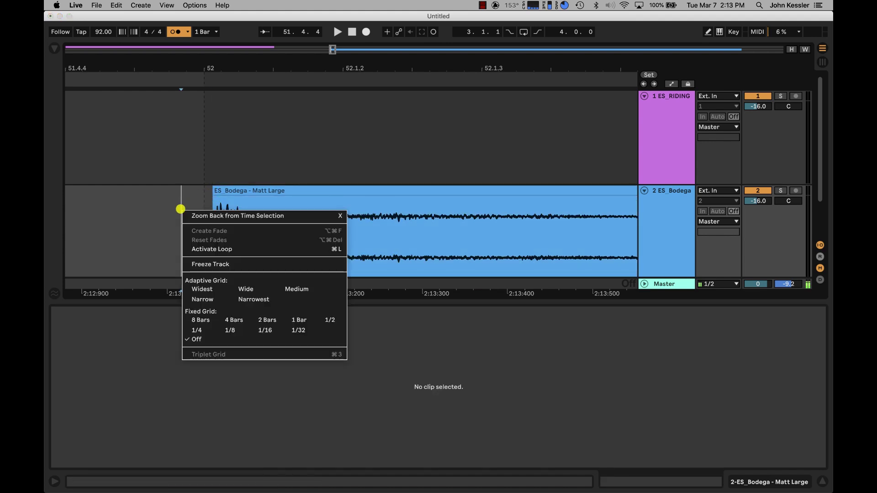
pyautogui.click(293, 321)
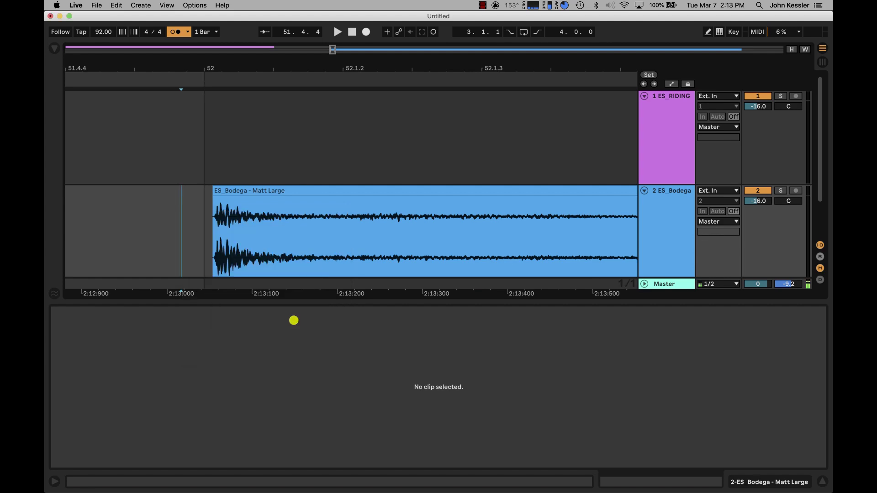
pyautogui.moveTo(314, 190); pyautogui.dragTo(300, 190)
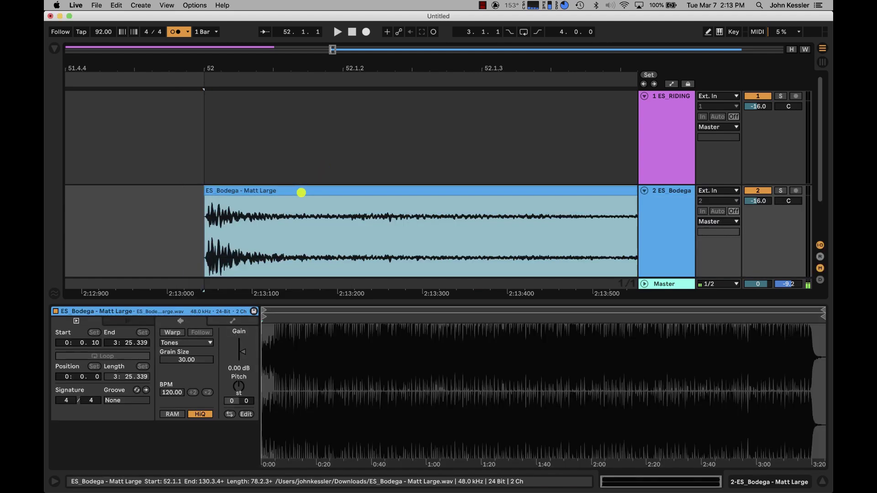
# Enable Warp on the Bodega clip and apply Warp From Here (Start at 92.00 BPM) at its 1.1.1 marker.
pyautogui.moveTo(323, 68); pyautogui.dragTo(322, 16)
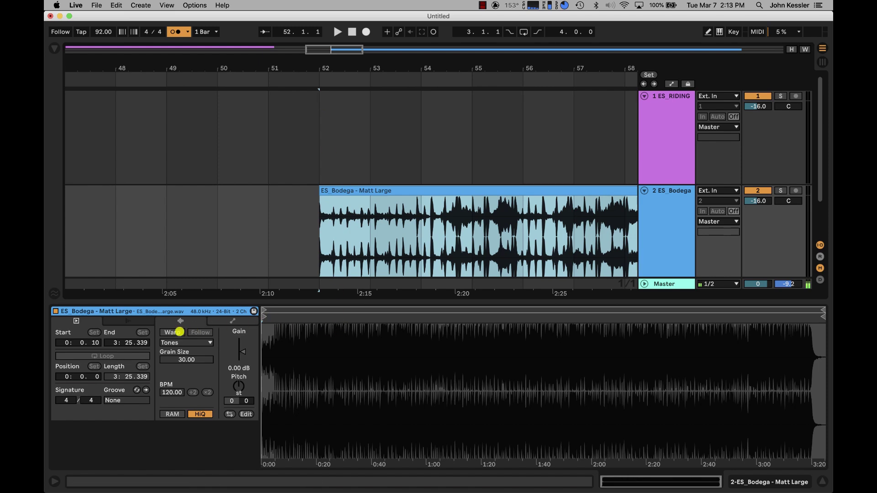
pyautogui.click(180, 332)
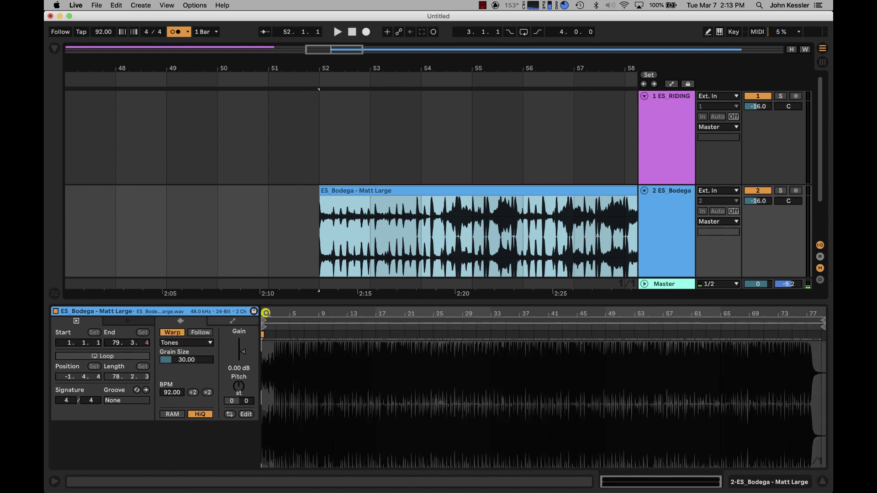
pyautogui.moveTo(266, 313); pyautogui.dragTo(267, 365)
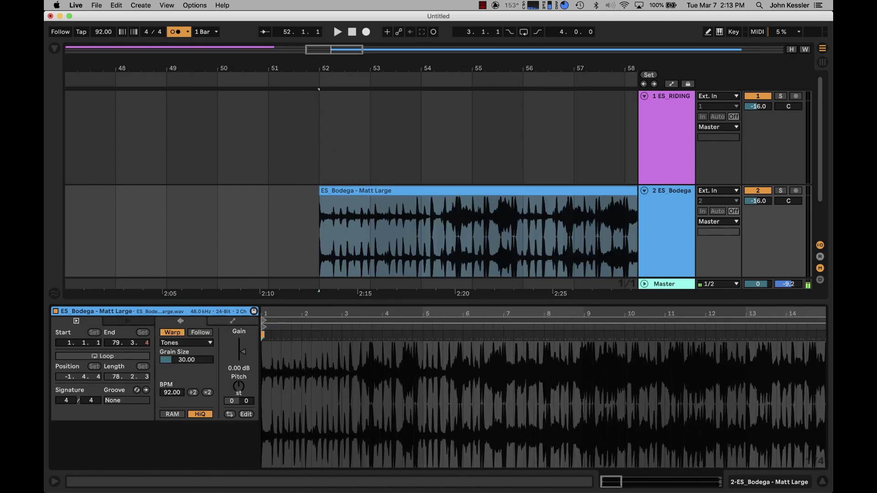
pyautogui.rightClick(263, 334)
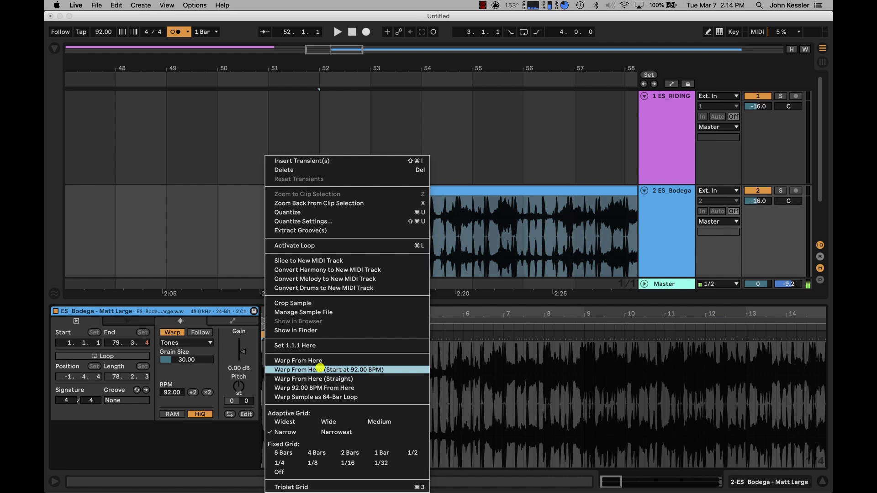
pyautogui.click(320, 370)
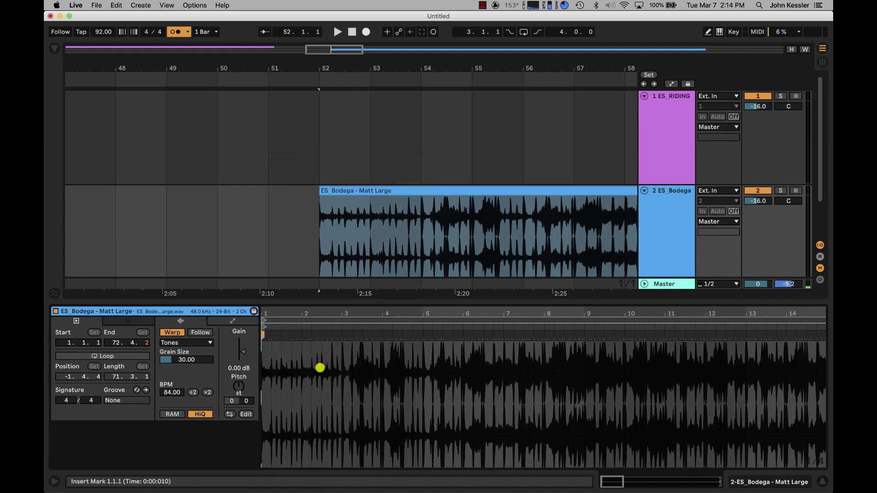
# Play the warped Bodega clip from its start and from bar 53 to check that its beats follow the grid.
pyautogui.moveTo(378, 72)
pyautogui.mouseDown()
pyautogui.moveTo(379, 51)
pyautogui.moveTo(328, 48)
pyautogui.moveTo(326, 70)
pyautogui.mouseUp()
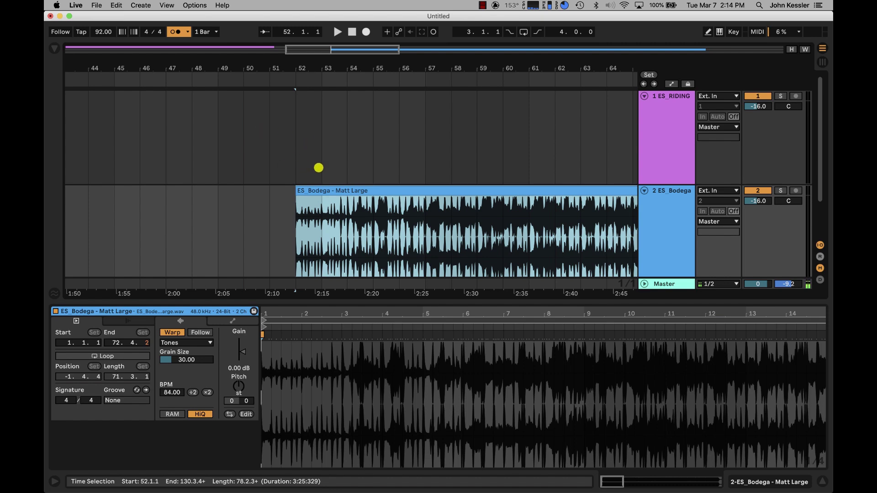
pyautogui.press('space')
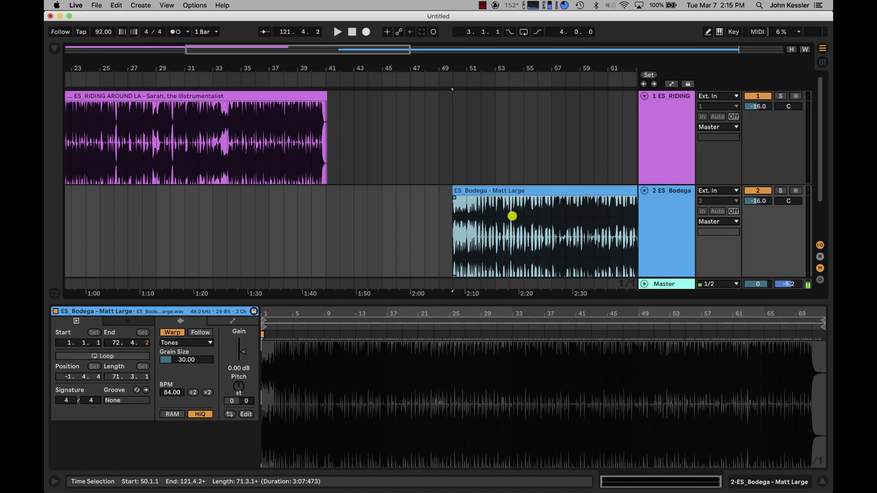
pyautogui.click(512, 217)
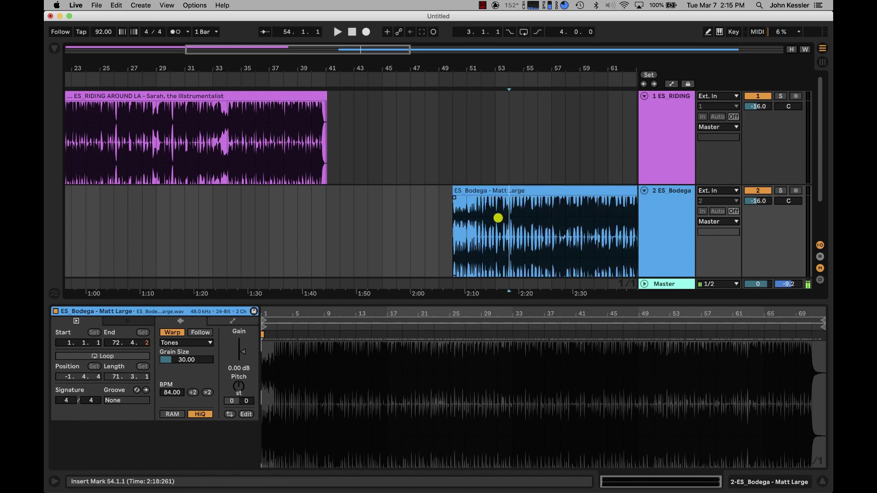
pyautogui.press('space')
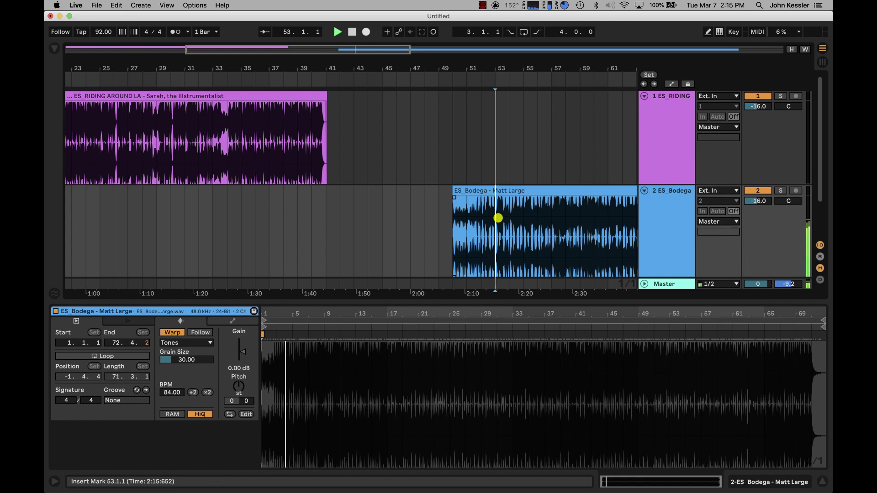
pyautogui.moveTo(513, 63); pyautogui.dragTo(514, 105)
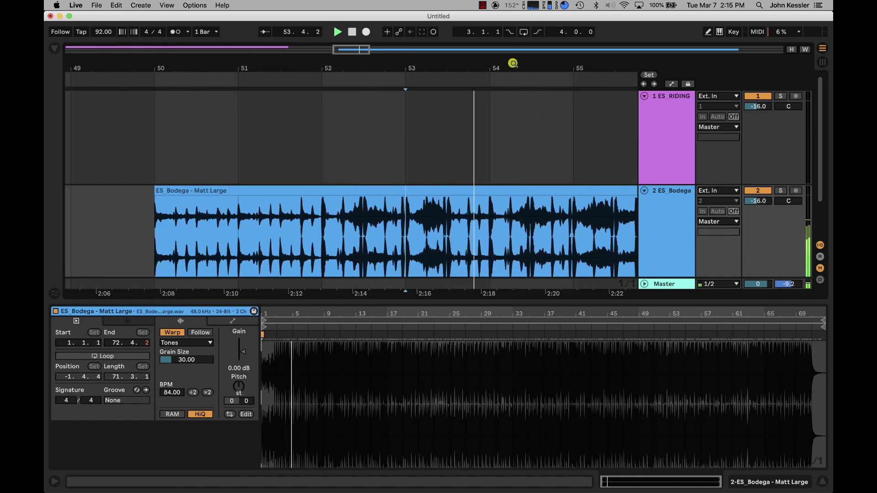
pyautogui.moveTo(570, 67); pyautogui.dragTo(467, 67)
pyautogui.press('-')
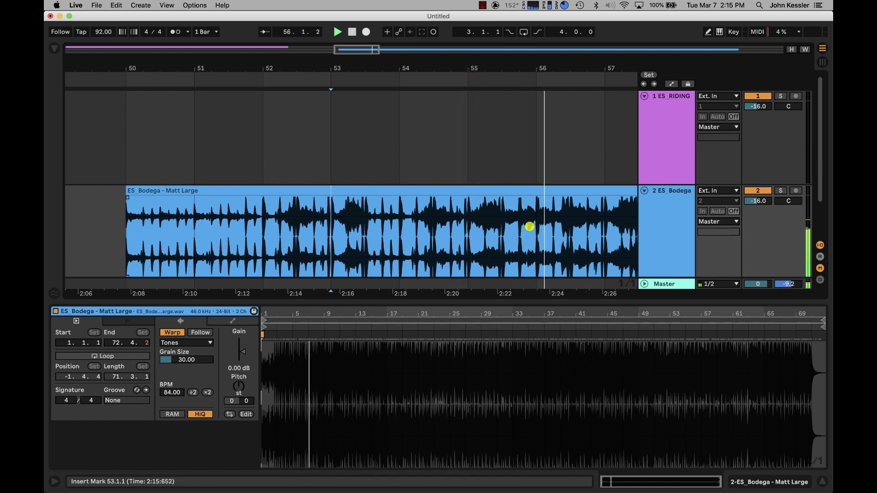
pyautogui.press('space')
# Move the Bodega clip earlier to start at bar 35, overlapping the end of the Riding Around LA clip.
pyautogui.click(513, 67)
pyautogui.moveTo(513, 66); pyautogui.dragTo(509, 68)
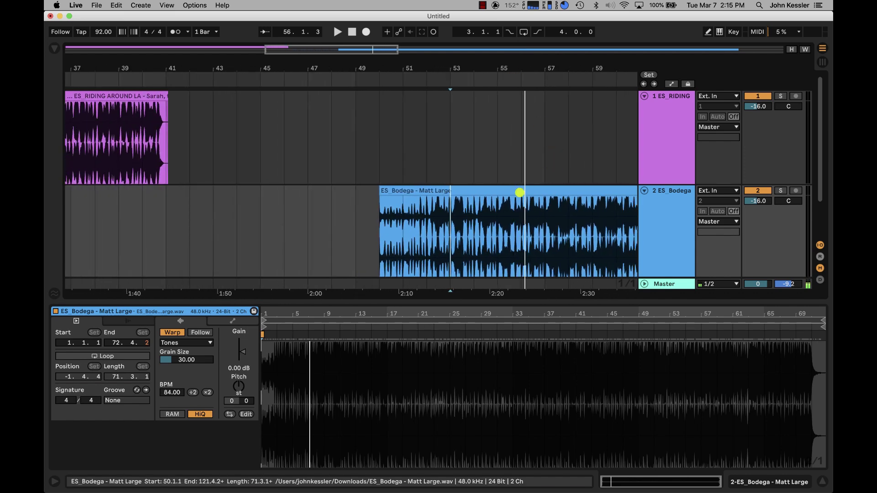
pyautogui.moveTo(520, 192); pyautogui.dragTo(174, 195)
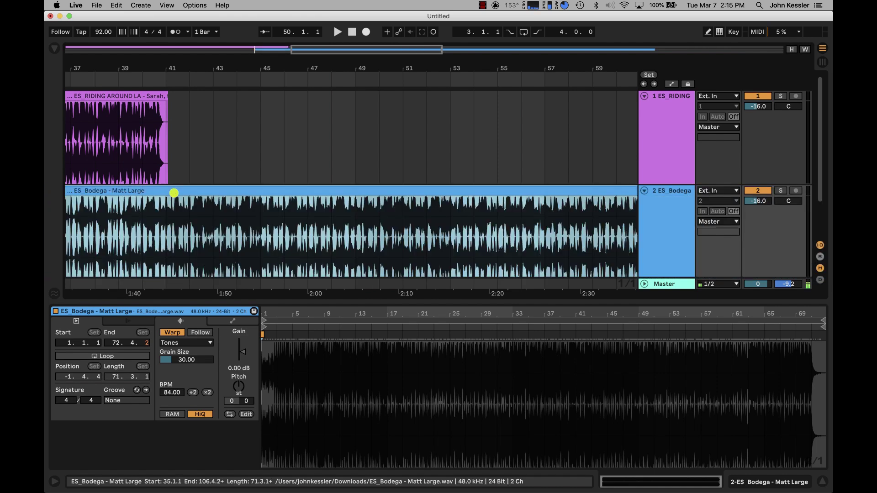
# Play the arrangement from bar 31 through the overlap of both songs to check the transition.
pyautogui.moveTo(154, 64); pyautogui.dragTo(352, 65)
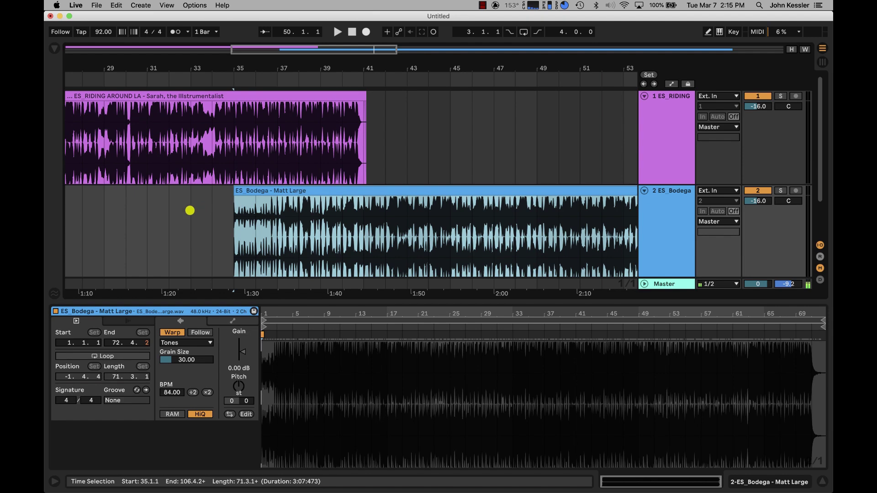
pyautogui.click(148, 213)
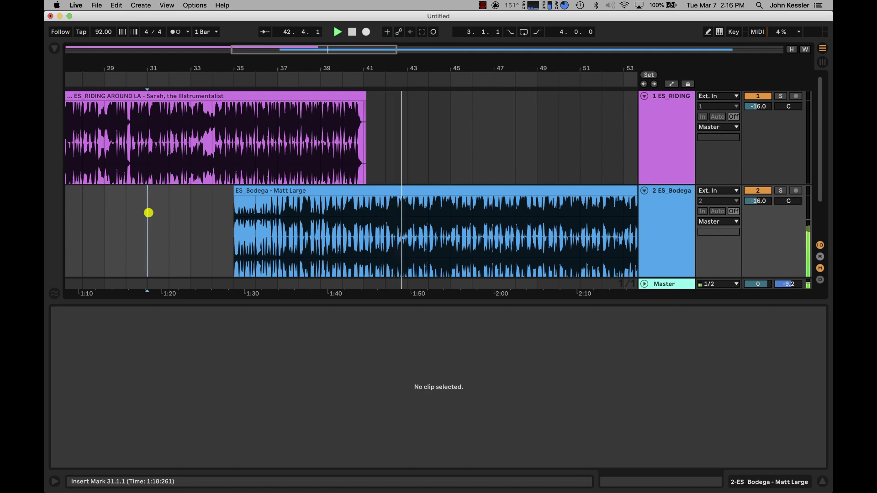
pyautogui.press('space')
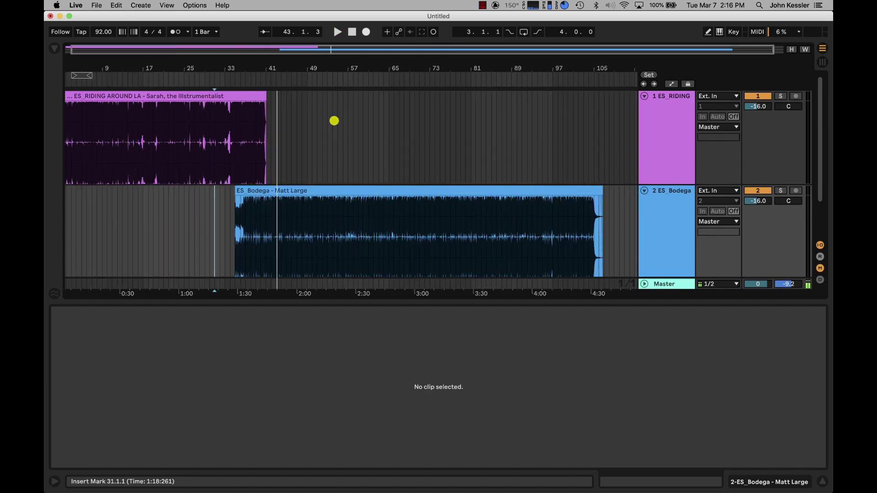